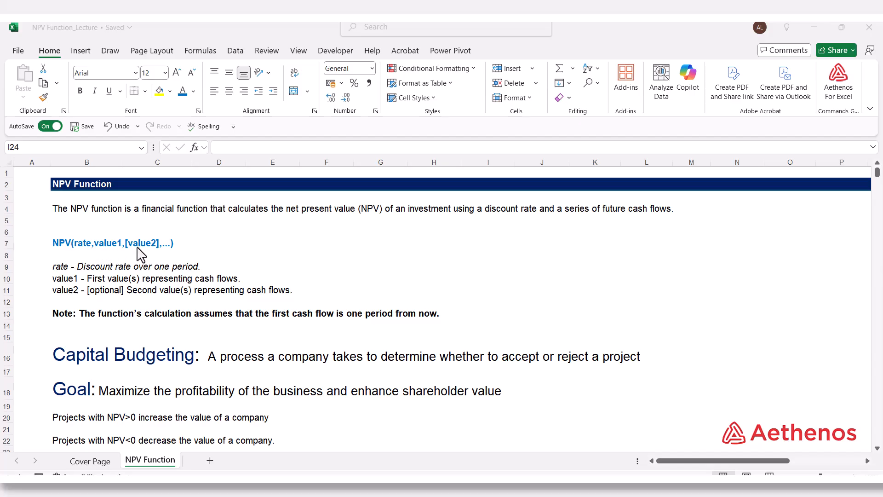
Read through the NPV syntax, capital budgeting rule and present value formula notes, down to the cash flow example.
scroll(140, 253, "down", 4)
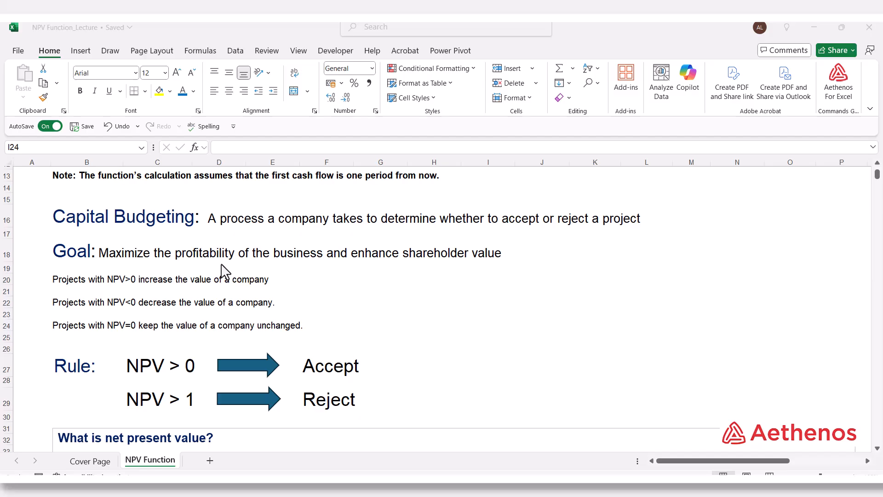
scroll(348, 288, "down", 1)
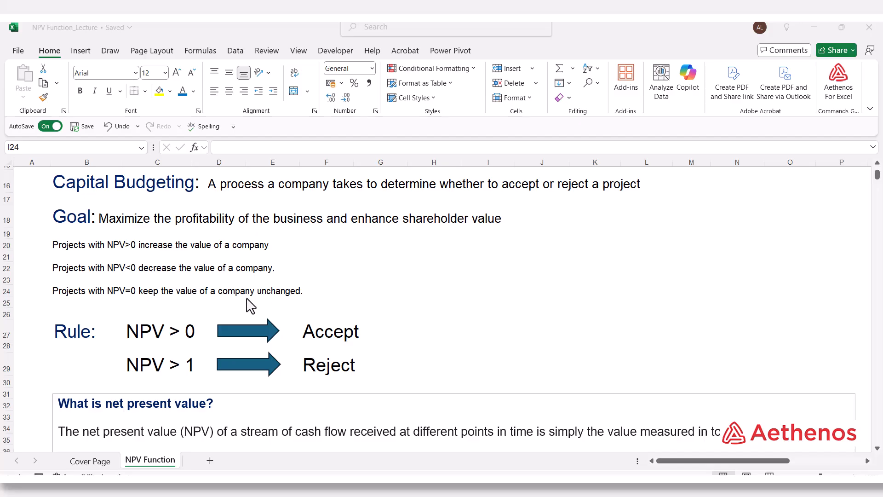
scroll(247, 303, "down", 3)
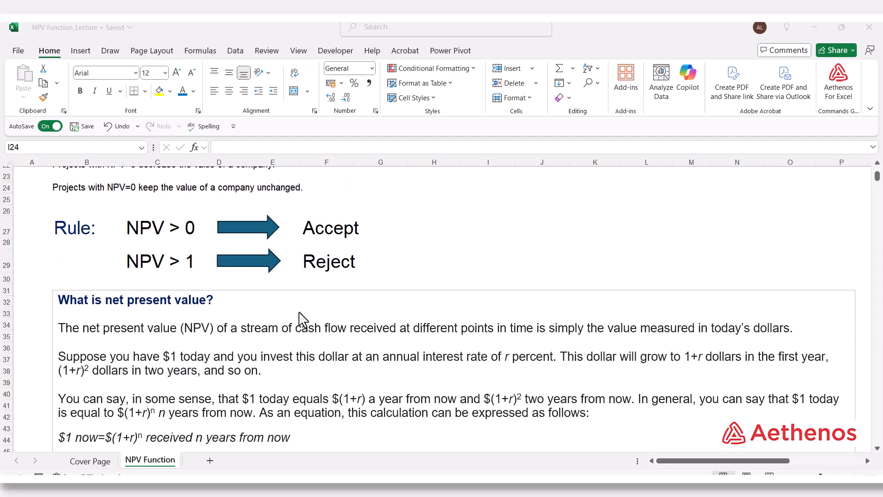
scroll(301, 320, "down", 4)
scroll(303, 319, "down", 2)
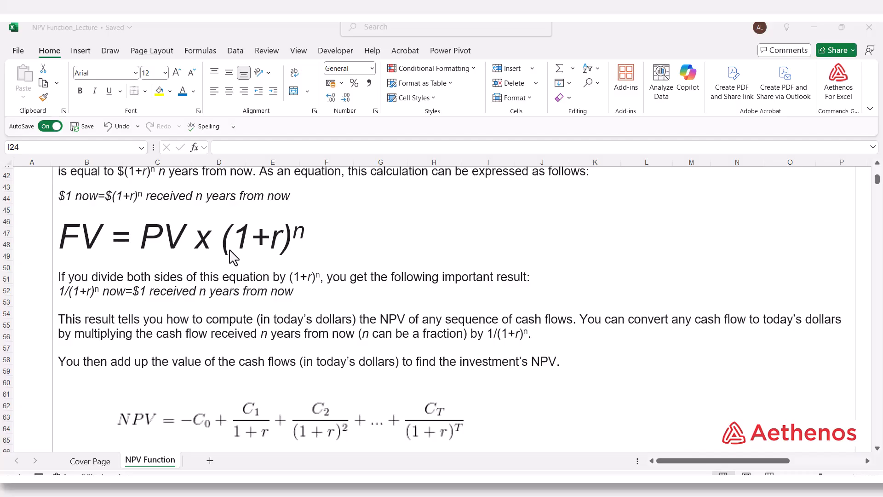
scroll(190, 258, "down", 3)
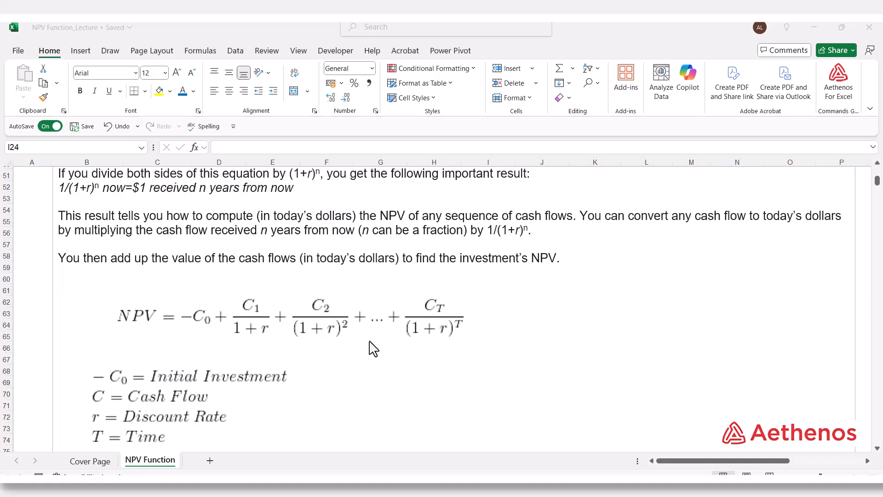
scroll(371, 348, "down", 7)
scroll(373, 349, "down", 1)
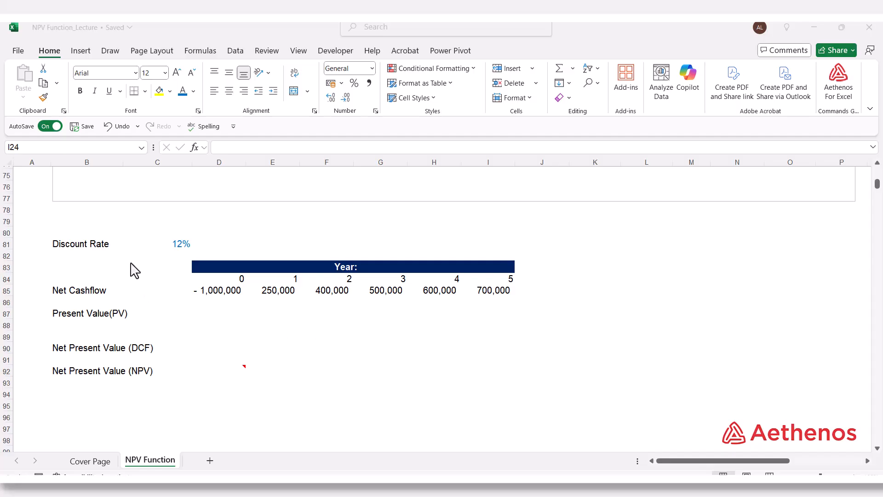
Examine the example's discount rate and its net cash flows from the year 0 investment through year 5.
left_click(181, 252)
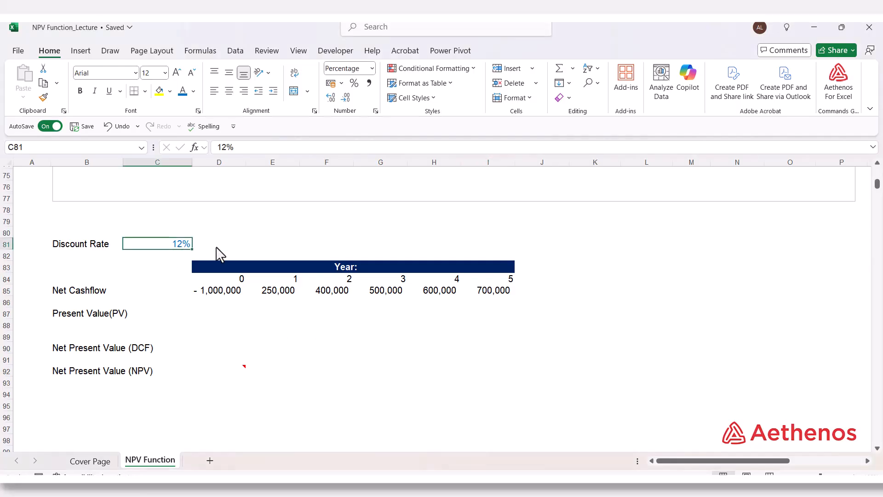
left_click(249, 246)
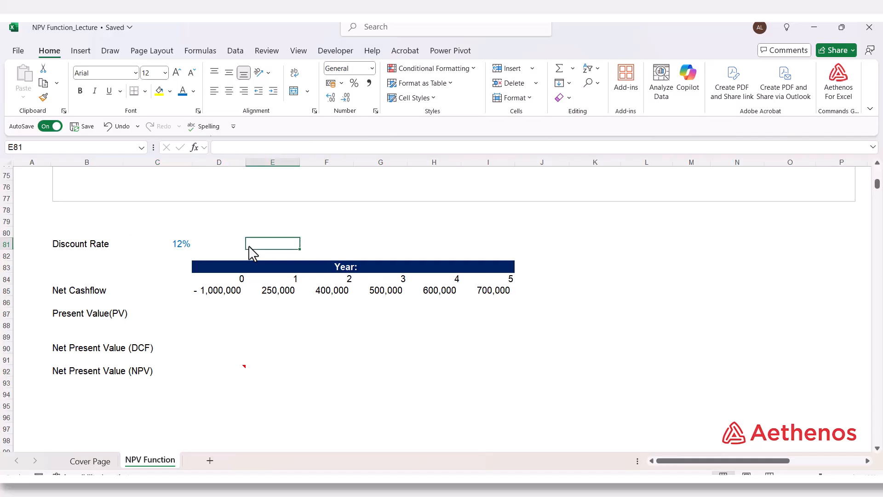
left_click(188, 247)
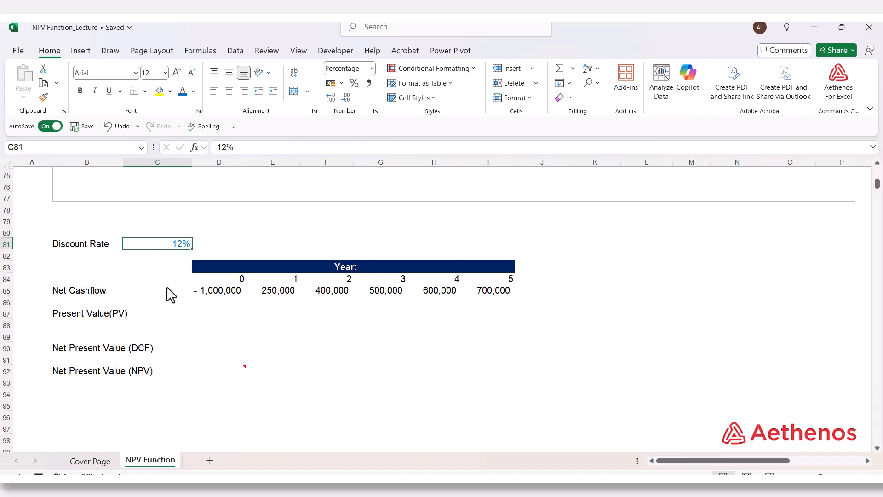
left_click(133, 293)
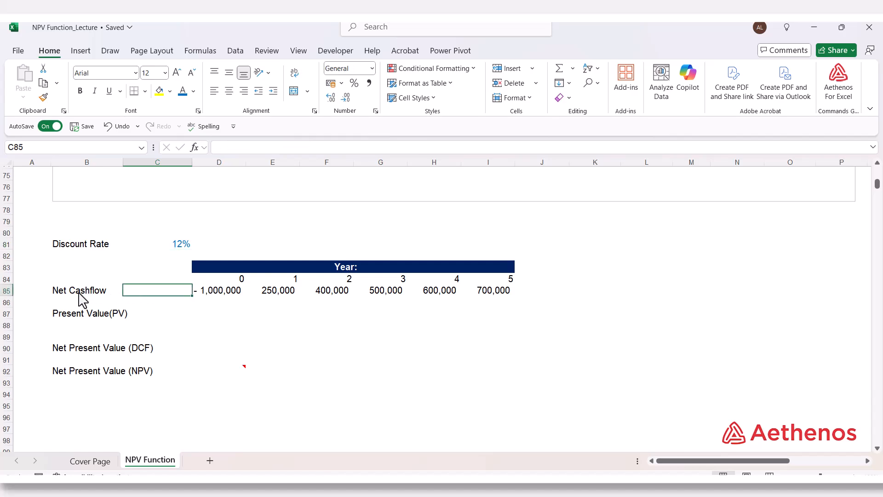
left_click(229, 293)
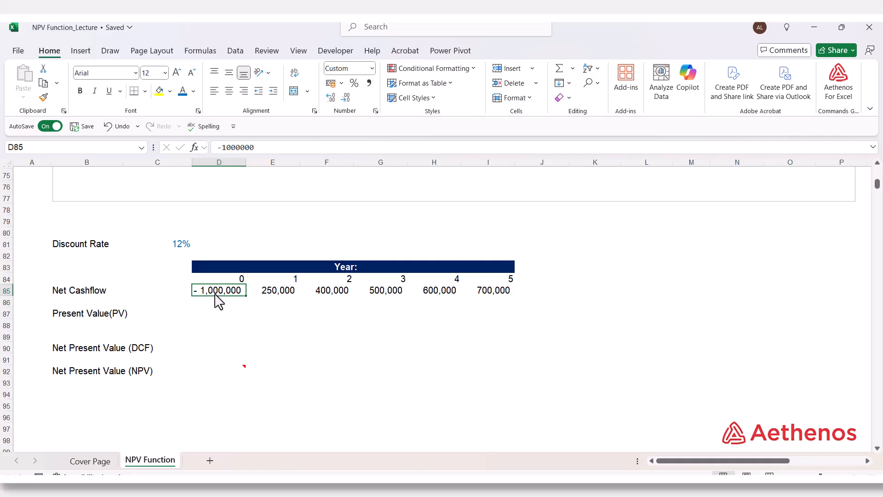
left_click(283, 295)
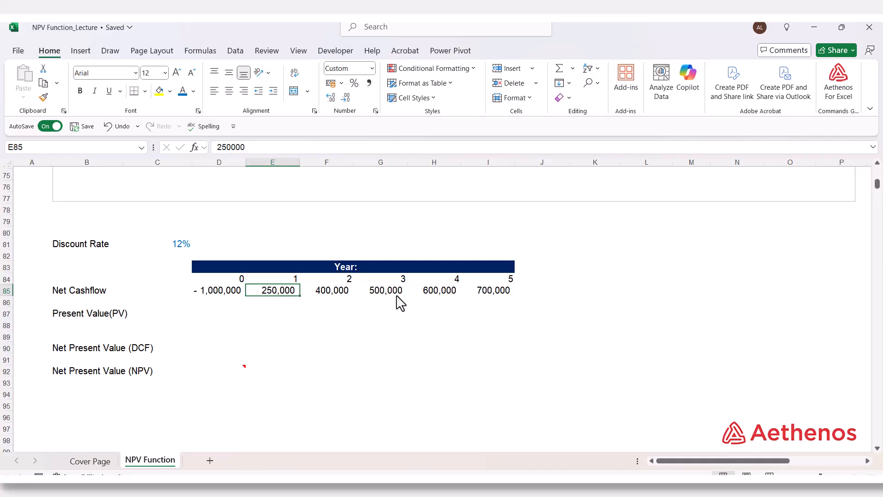
left_click(507, 297)
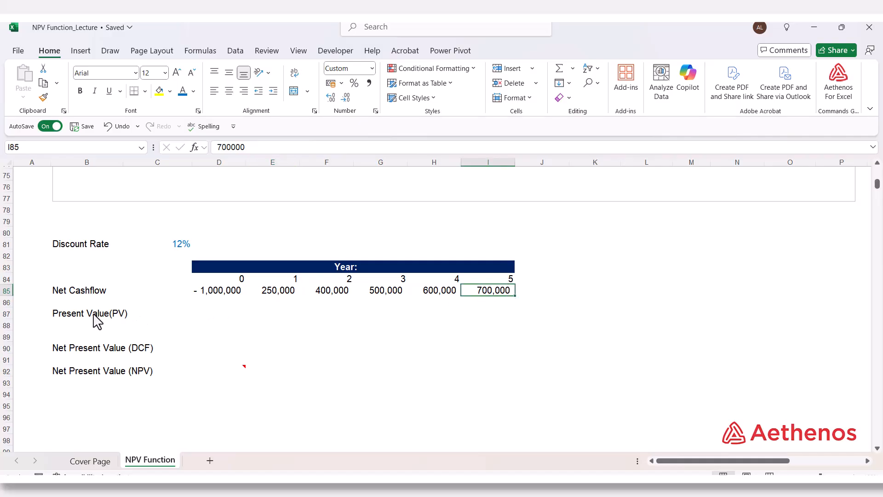
Write the year 0 present value formula =D85/(1+C81)^D84 in D87.
left_click(215, 317)
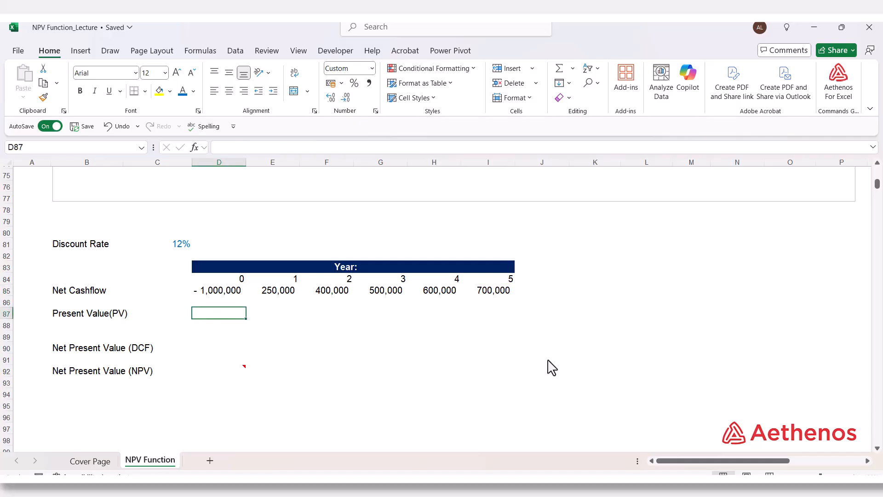
type("=")
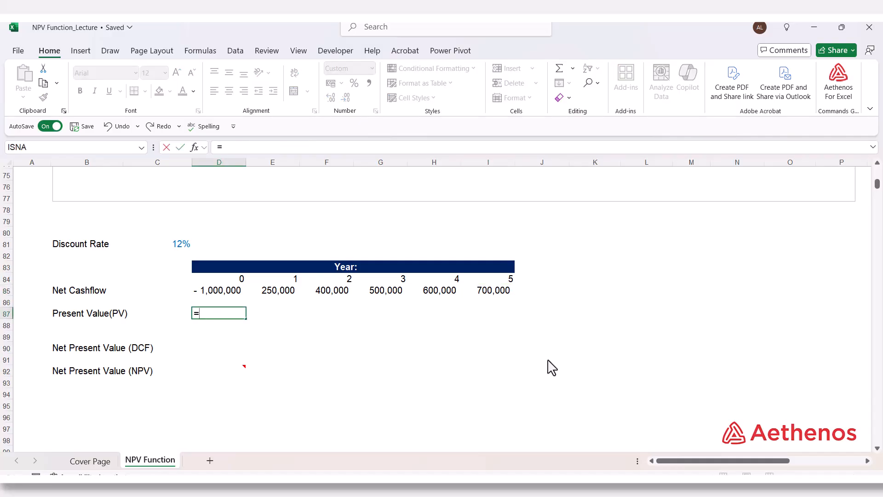
key("Up")
key("Up")
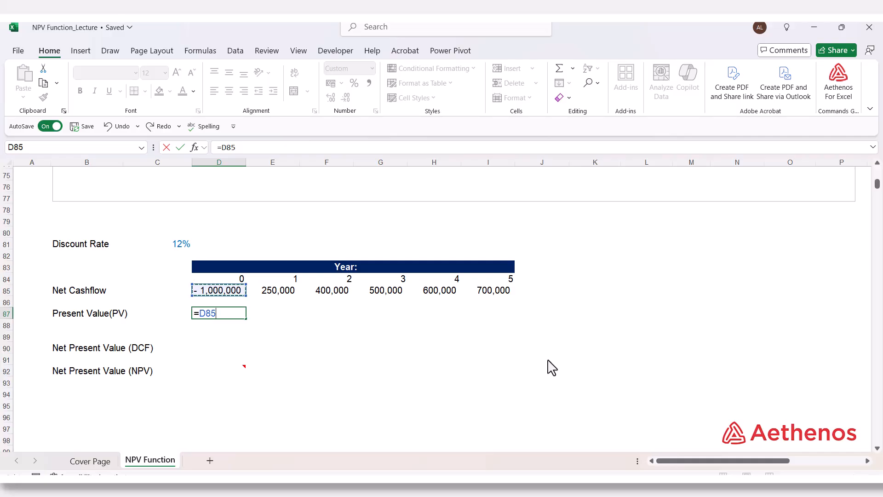
type("/(1+")
left_click(179, 243)
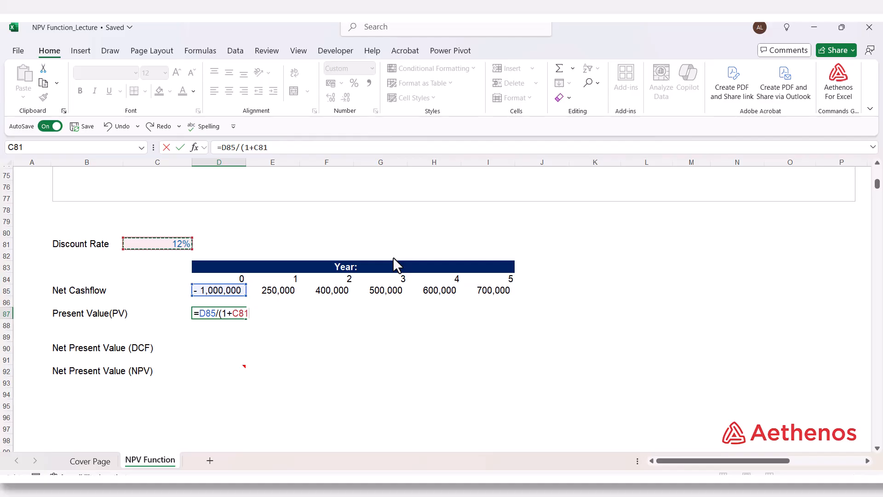
type(")")
type("^")
left_click(236, 279)
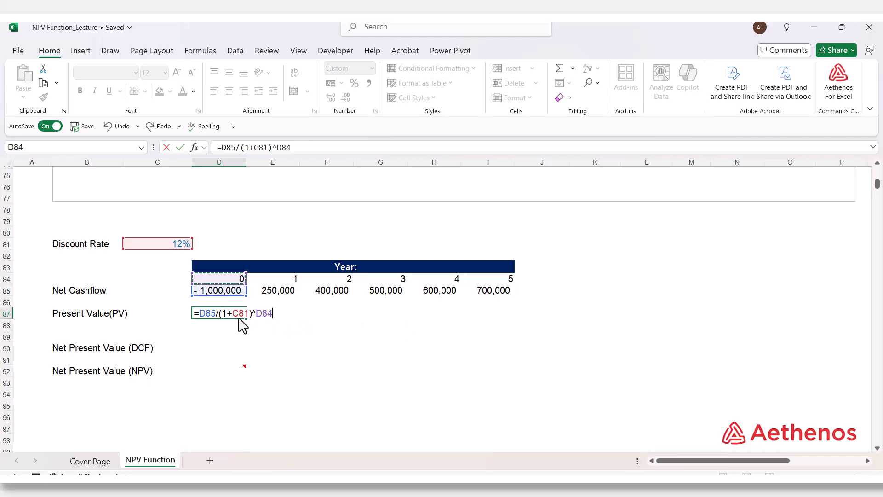
Make the discount rate reference absolute as $C$81 in the D87 formula and fill it across through I87.
left_click_drag(233, 316, 251, 318)
key("F4")
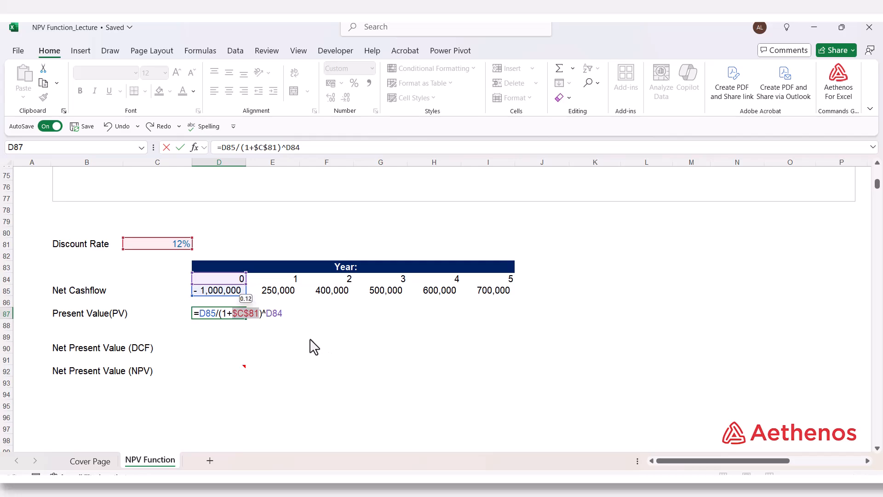
left_click(295, 317)
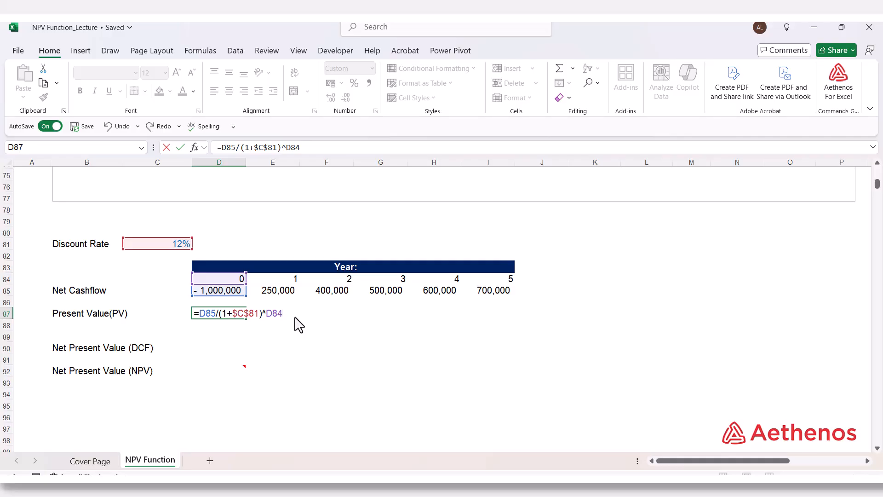
key("ctrl+Return")
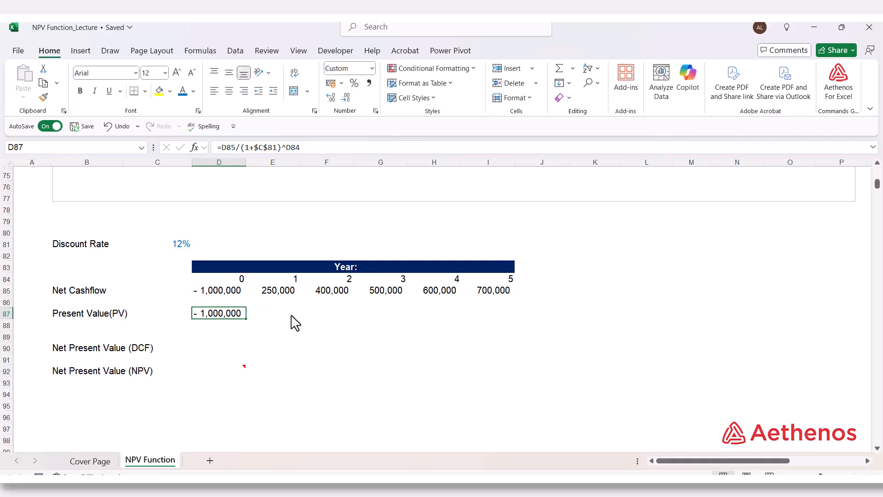
left_click_drag(246, 319, 537, 326)
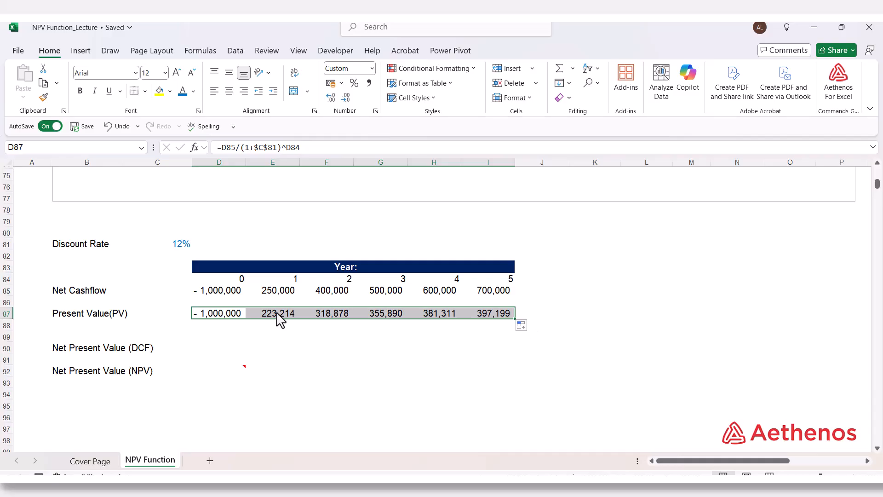
Inspect the year 0 present value formula in D87 and the cells it references, leaving it unedited.
left_click(221, 317)
left_click(218, 294)
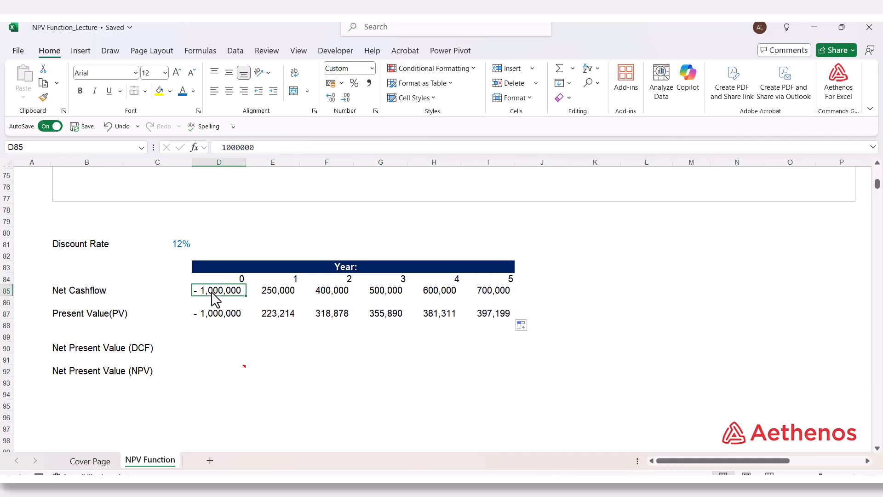
left_click(215, 316)
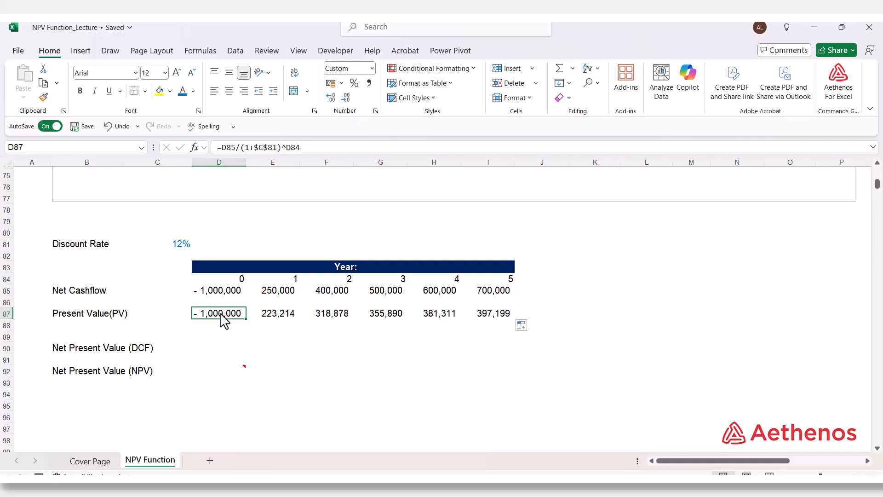
double_click(221, 316)
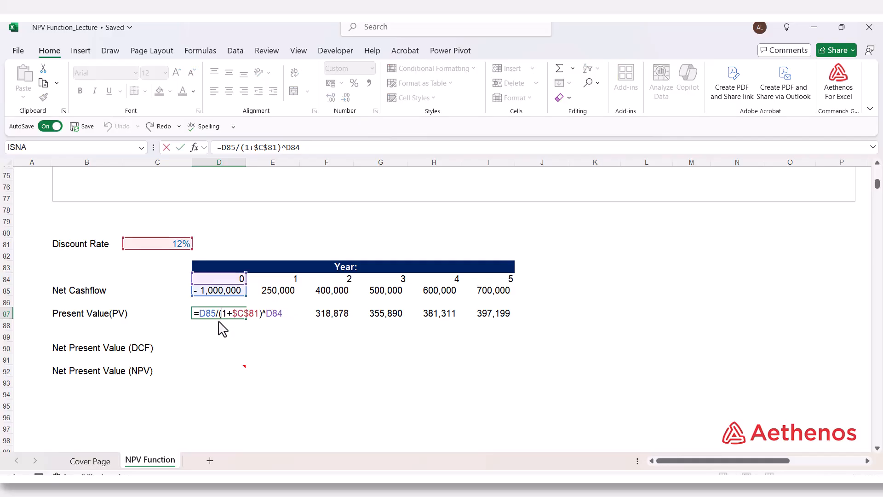
left_click(272, 316)
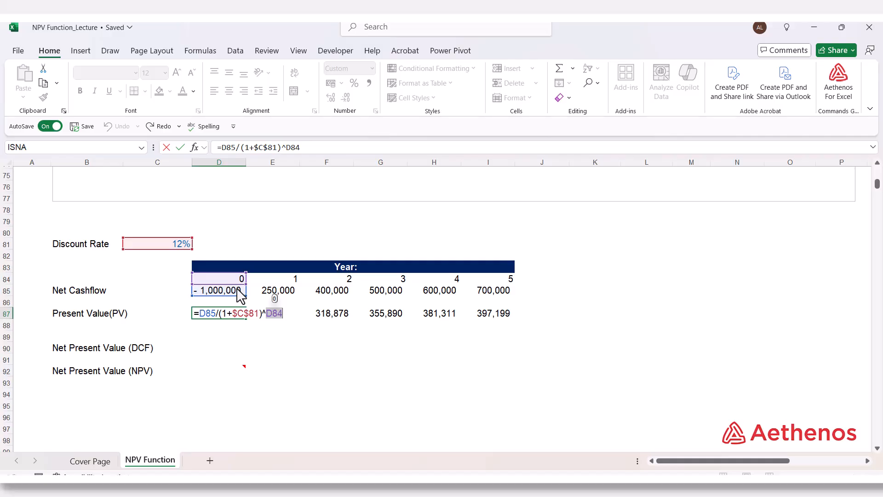
key("Escape")
double_click(234, 316)
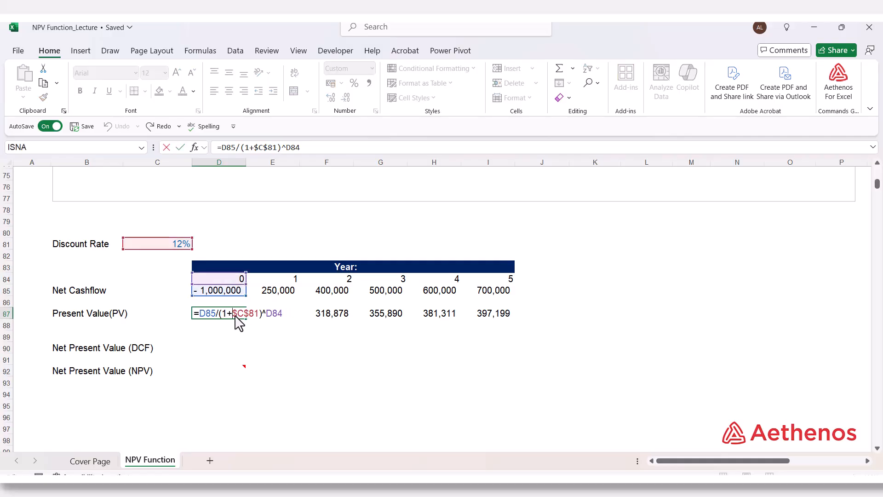
key("Escape")
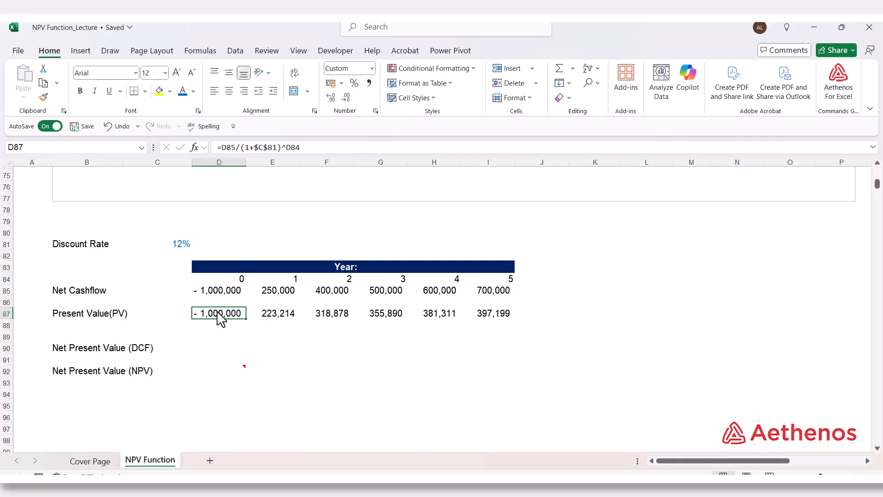
Check the copied present value formulas for years 1 to 5 and compare year 5 with its net cash flow.
left_click(275, 322)
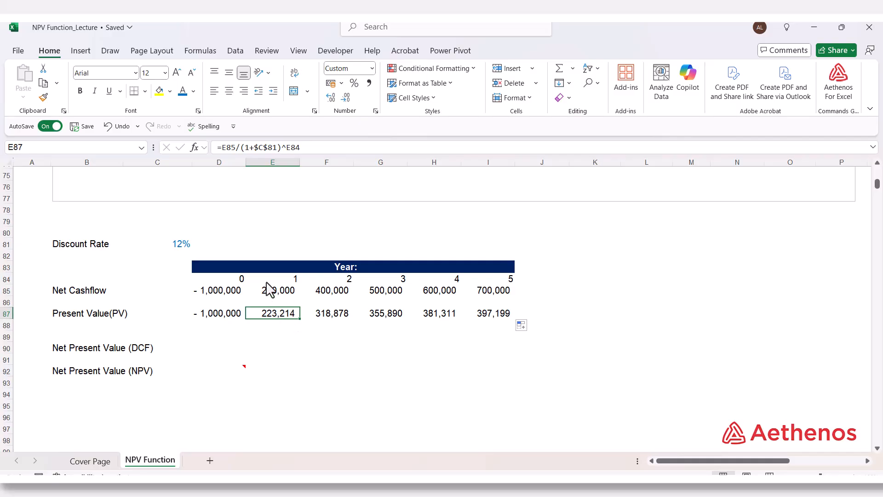
left_click(331, 319)
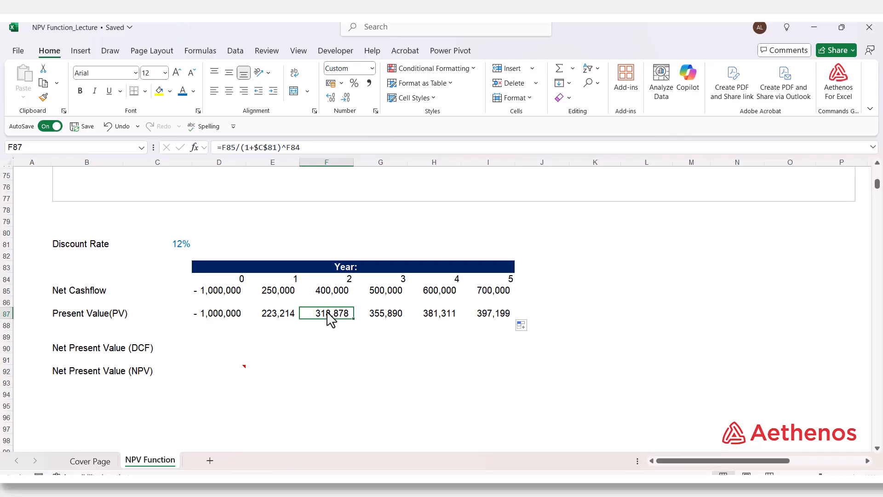
left_click(394, 318)
left_click(437, 320)
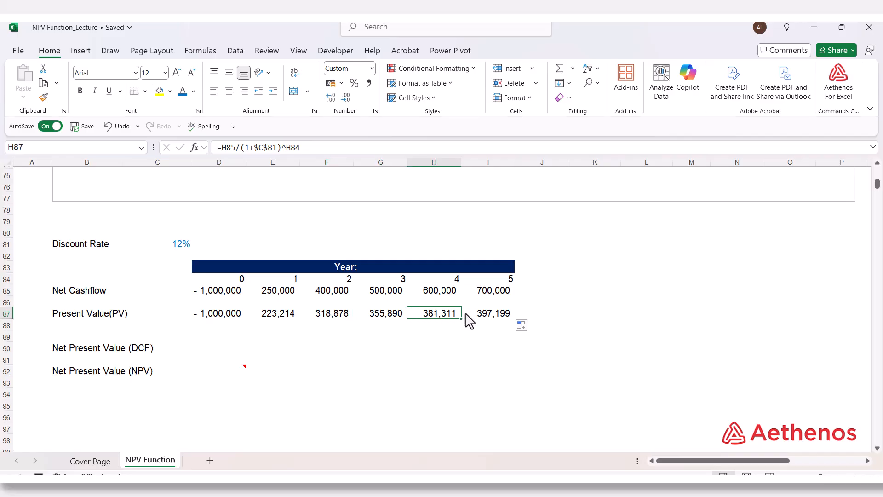
left_click(467, 322)
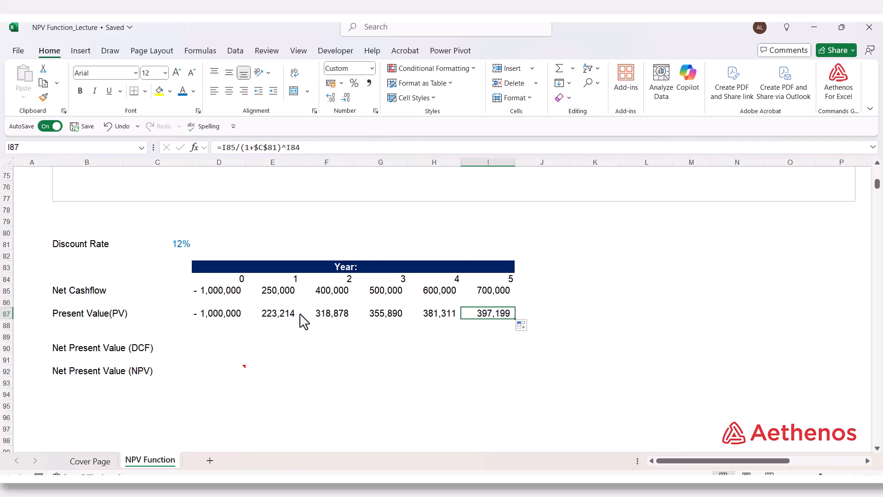
left_click(479, 293)
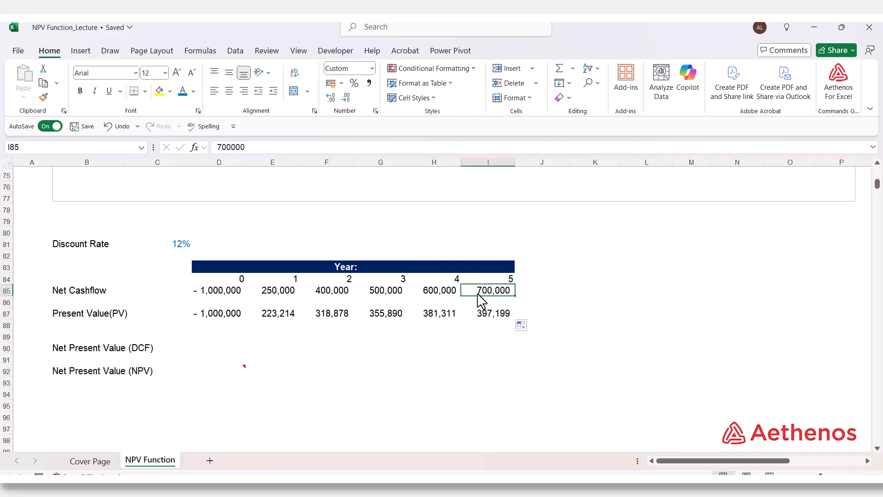
left_click(493, 316)
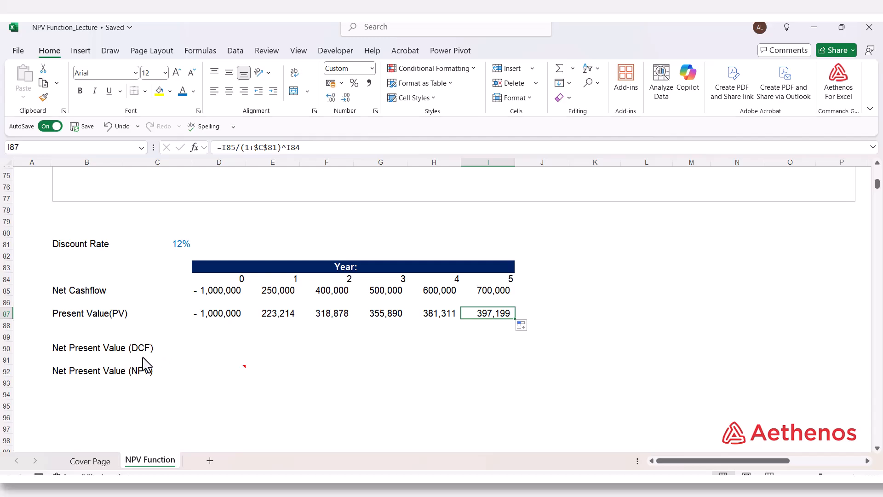
Total the present values for years 0 to 5 in D90 with =SUM(D87:I87) as the DCF net present value.
left_click(233, 351)
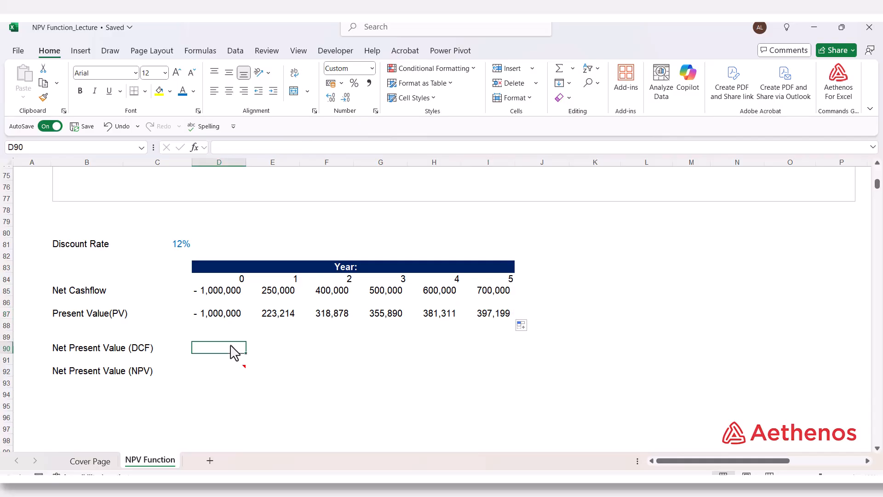
type("=")
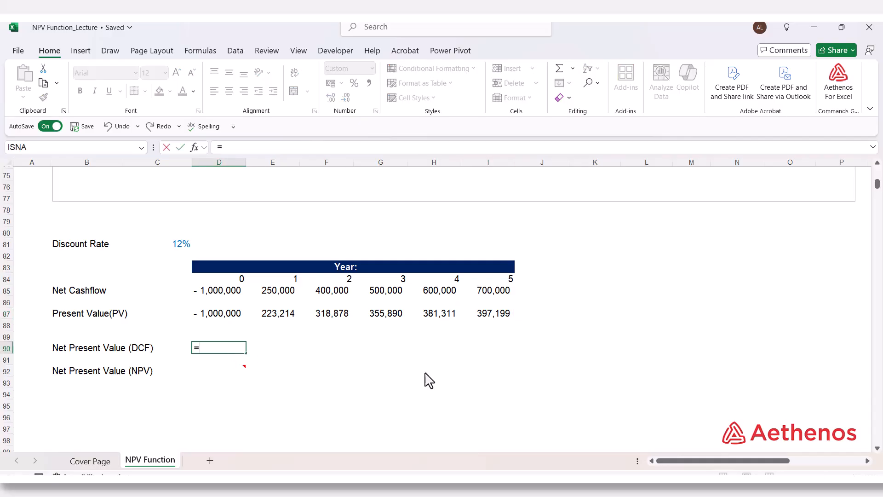
type("sum")
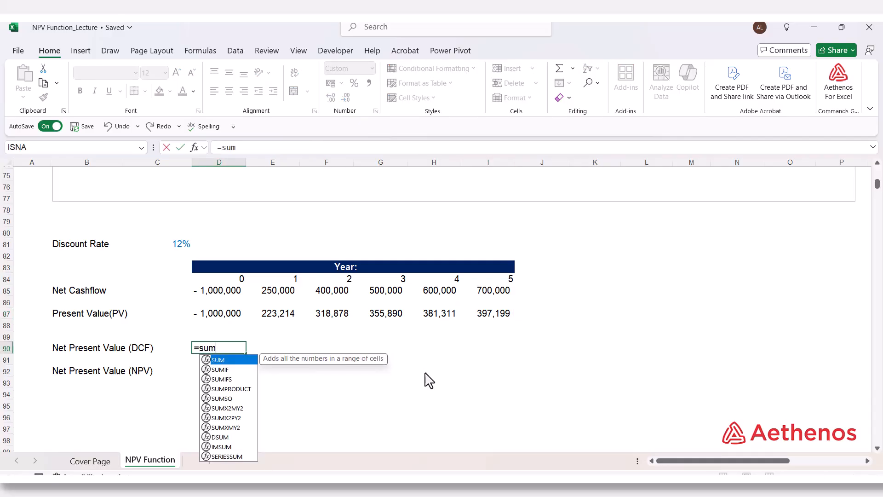
type("(")
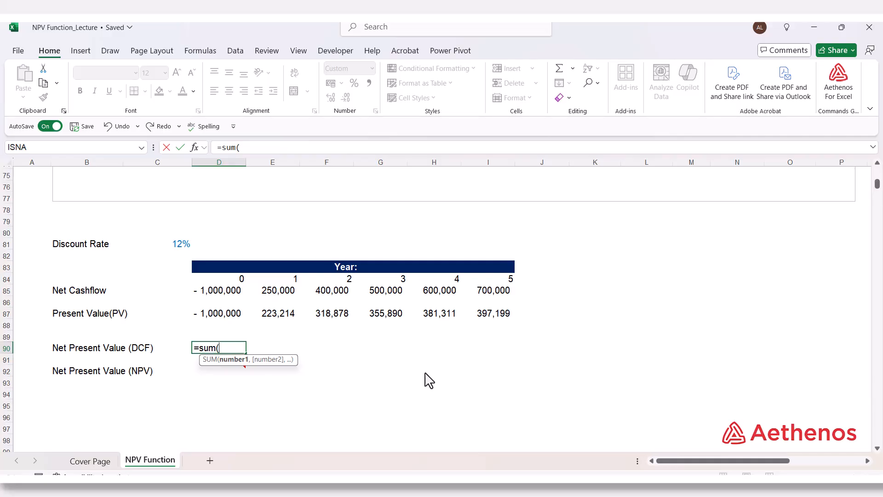
left_click_drag(201, 313, 485, 319)
type(")")
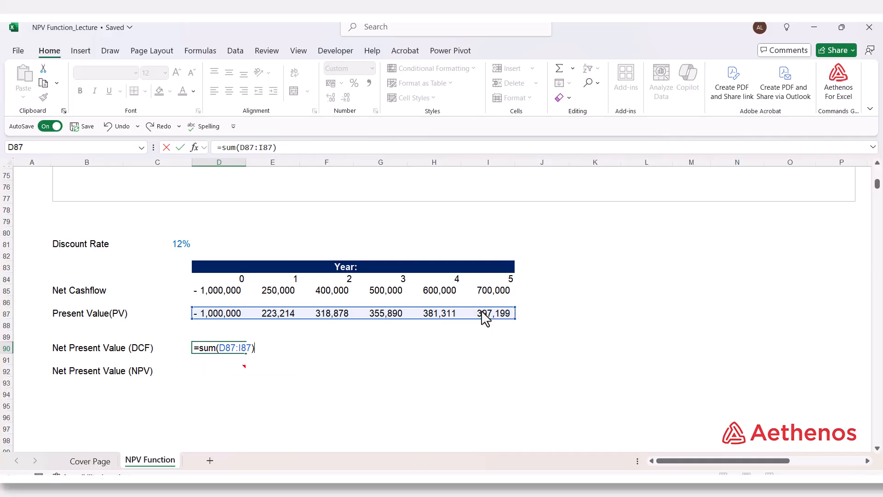
key("Return")
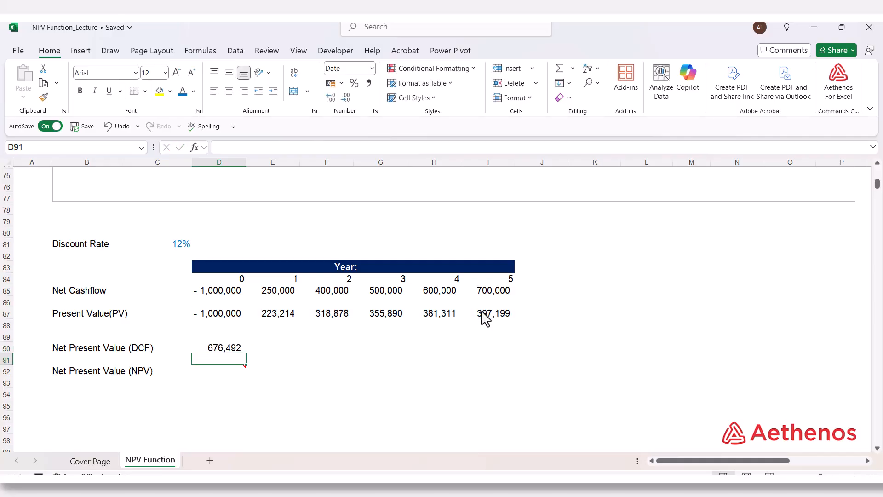
Review the DCF net present value formula in D90 and the present values in row 87 that feed it.
left_click(239, 351)
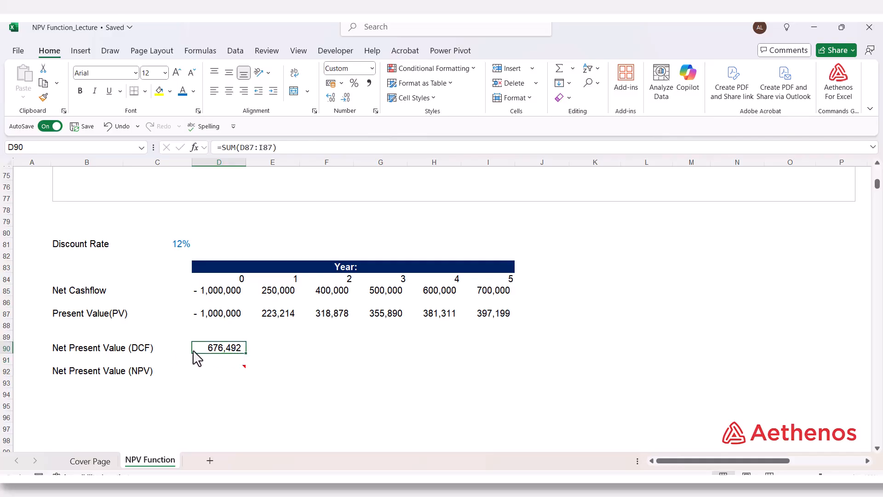
left_click(216, 318)
left_click(386, 321)
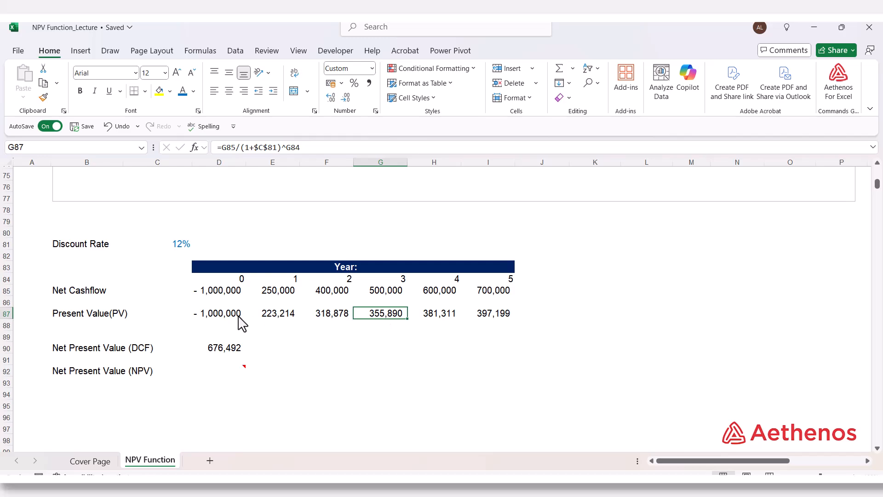
left_click(238, 320)
left_click(270, 320)
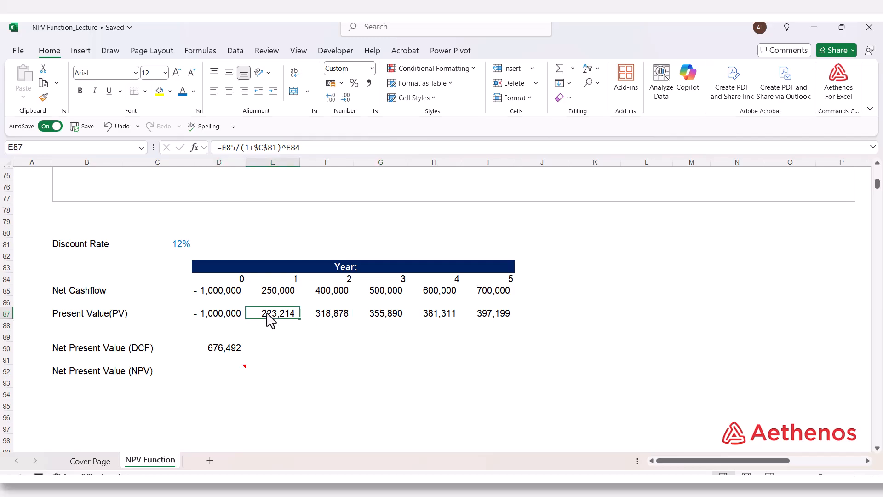
left_click(285, 355)
Enter =NPV(C81,D85:I85) in D92, using the discount rate and the net cash flows for years 0 to 5.
mouse_move(210, 367)
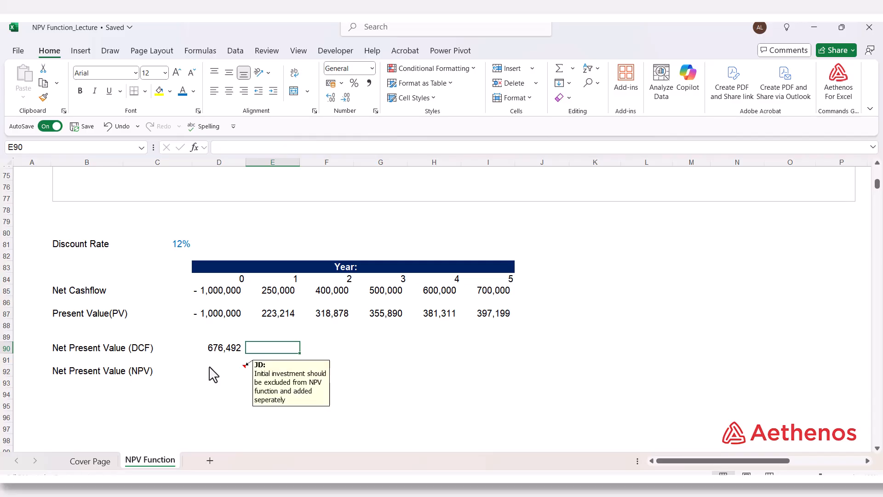
left_click(222, 380)
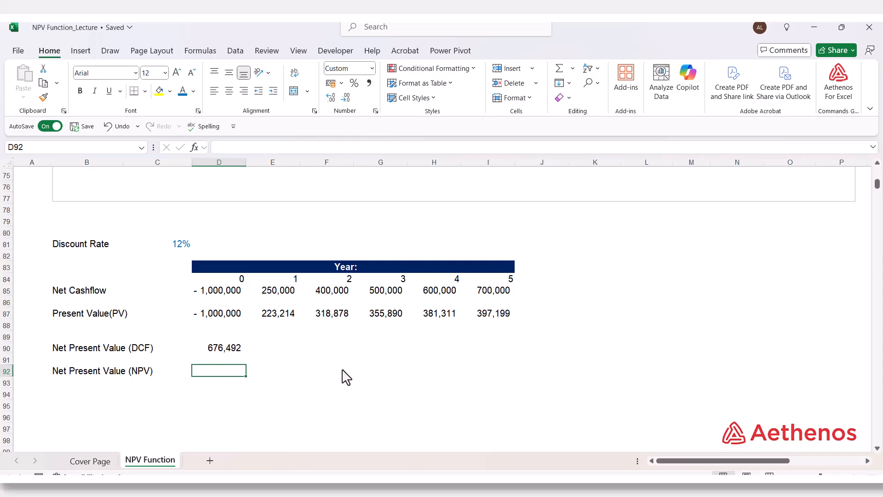
type("=n")
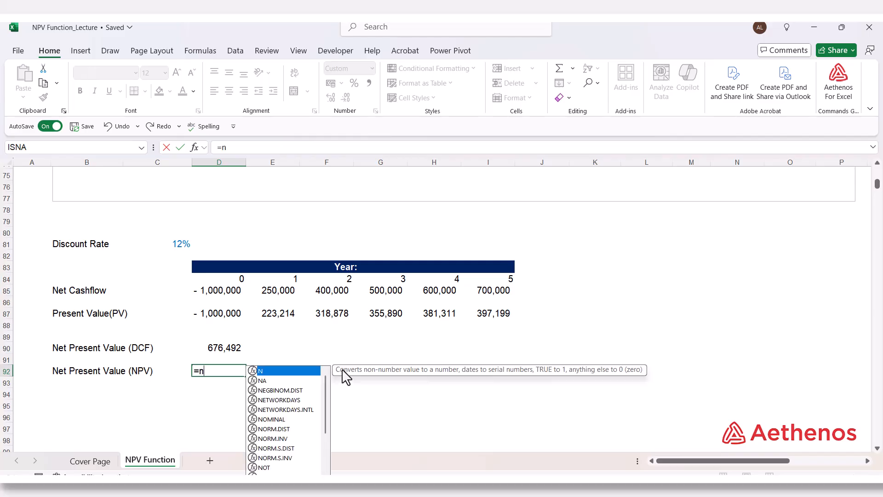
type("pv")
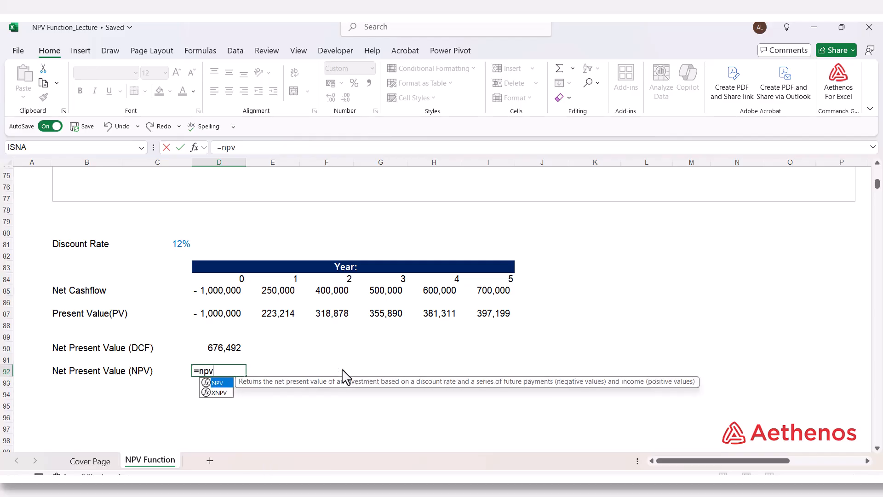
key("Tab")
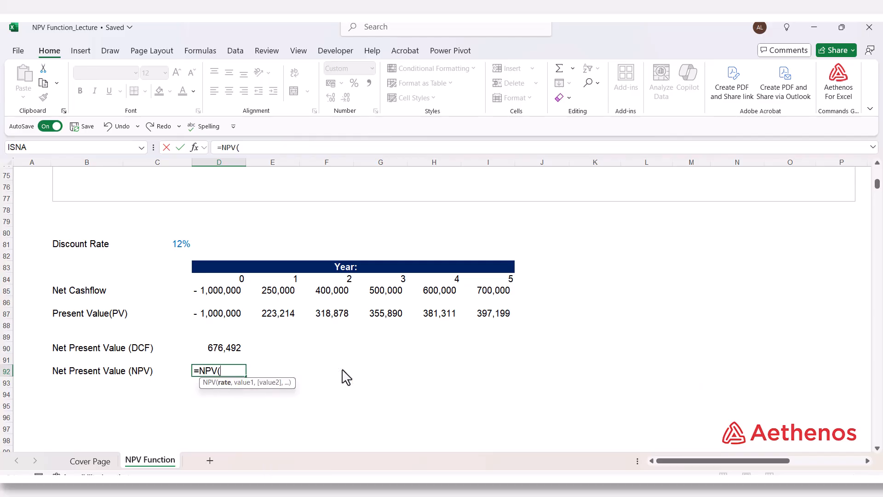
left_click(179, 245)
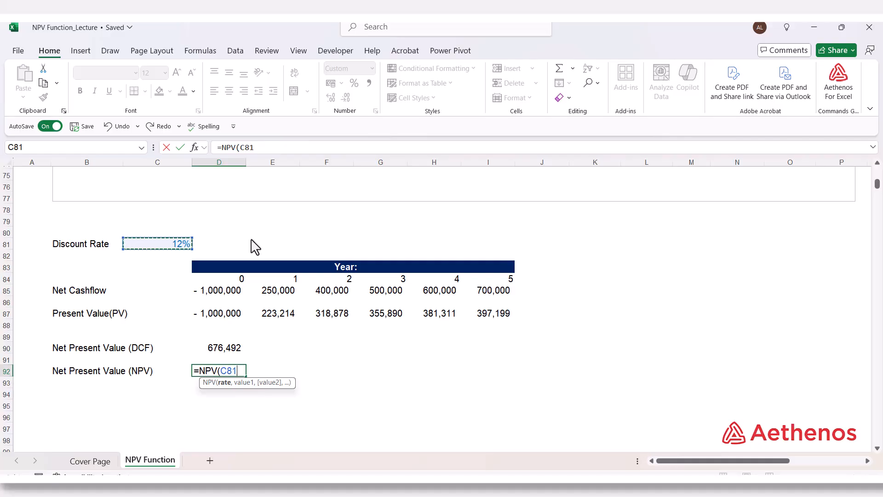
type(",")
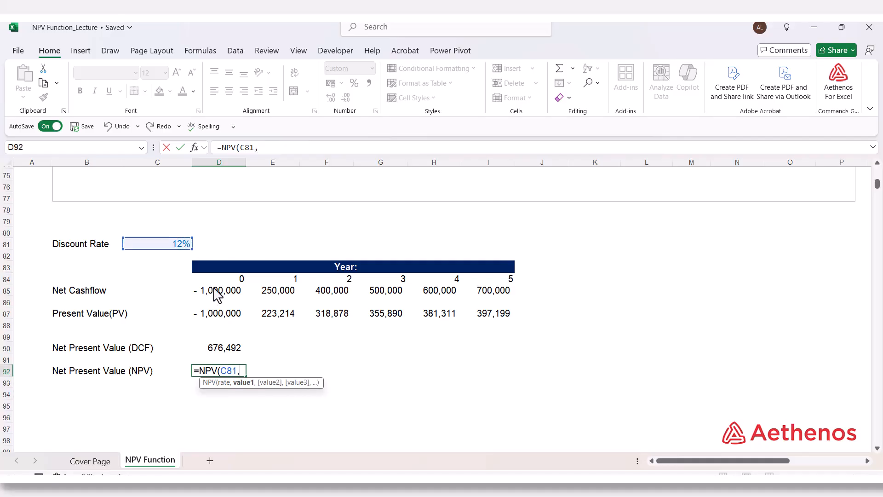
left_click_drag(213, 297, 488, 298)
type(")")
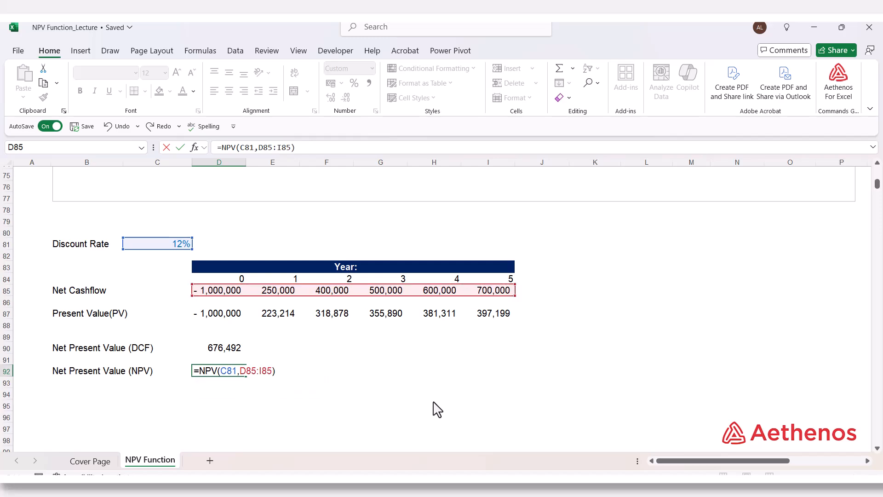
key("Return")
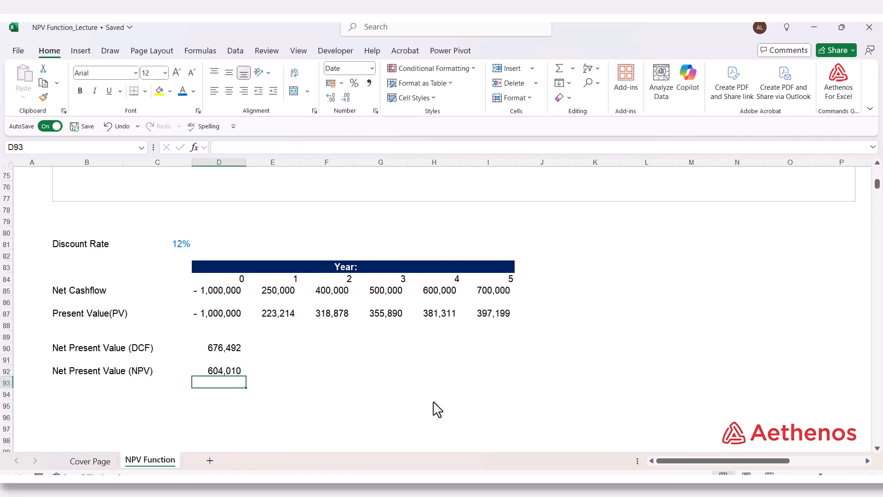
Compare the net present values in D90 and D92 and inspect the cells referenced by the NPV formula, leaving it unedited.
left_click(228, 373)
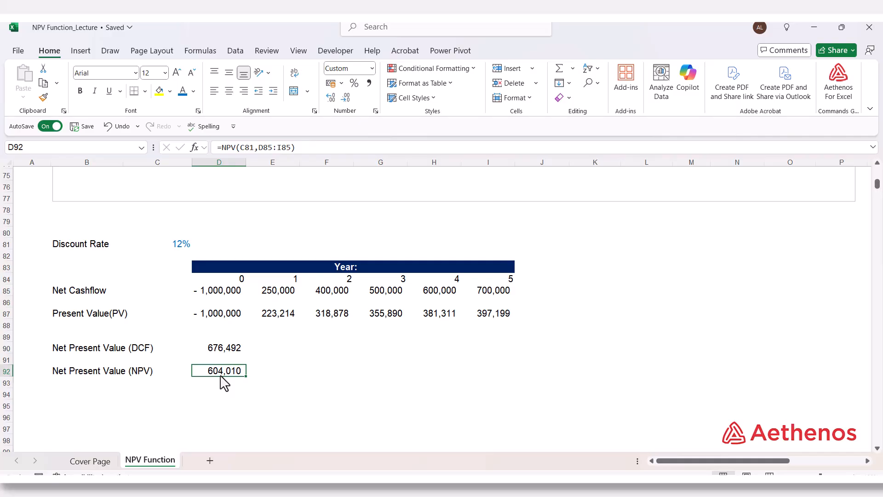
left_click(225, 354)
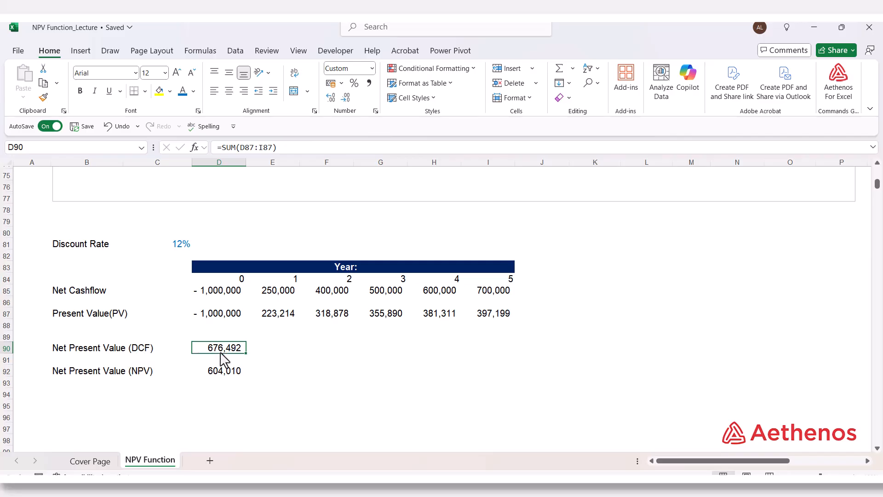
left_click(225, 378)
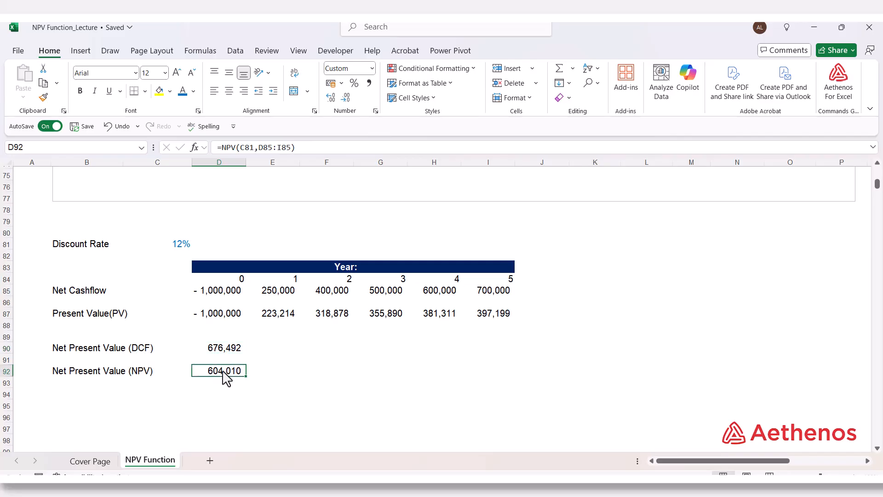
double_click(225, 377)
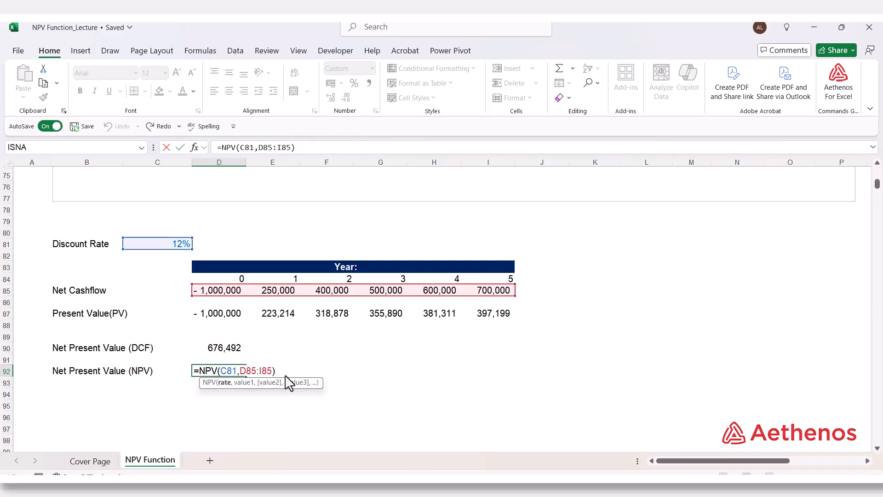
key("ctrl+Return")
Read the NPV function's description and cash flow timing note at the start of the sheet, and check the year 0 cash flow.
scroll(297, 377, "up", 18)
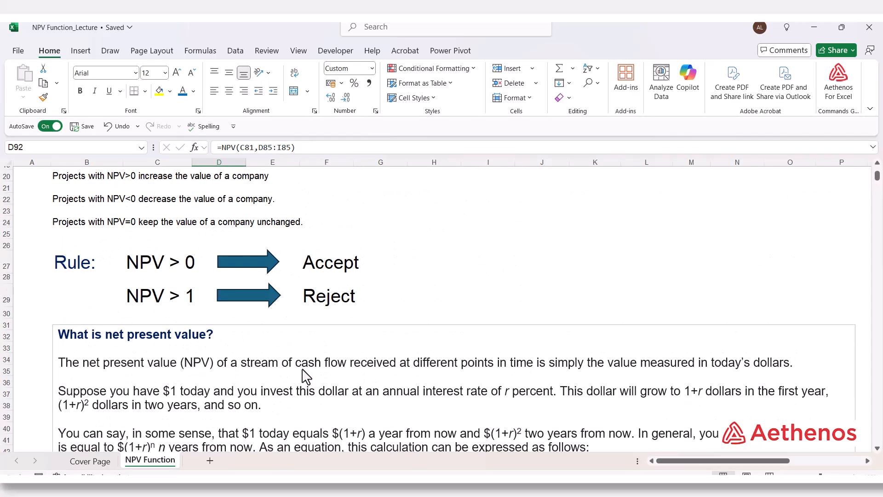
scroll(304, 375, "up", 6)
scroll(302, 374, "down", 1)
scroll(276, 350, "up", 1)
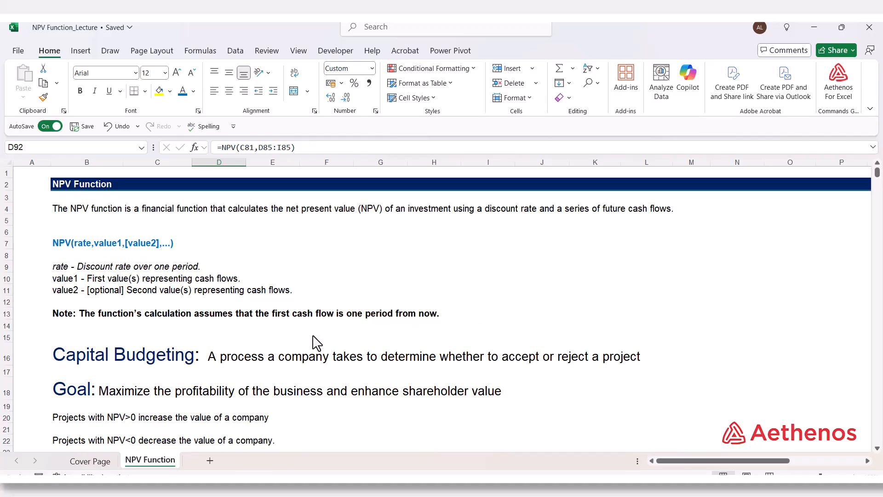
scroll(315, 341, "down", 15)
scroll(316, 341, "down", 11)
scroll(316, 338, "up", 2)
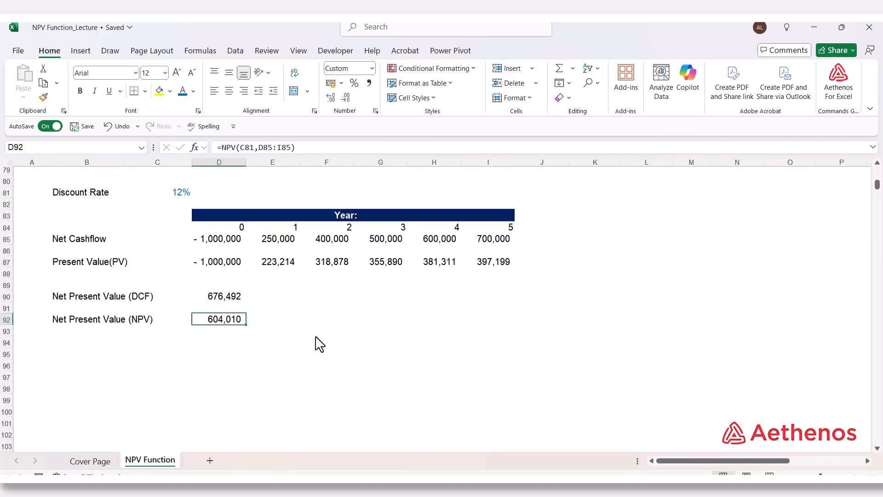
left_click(234, 314)
left_click(219, 295)
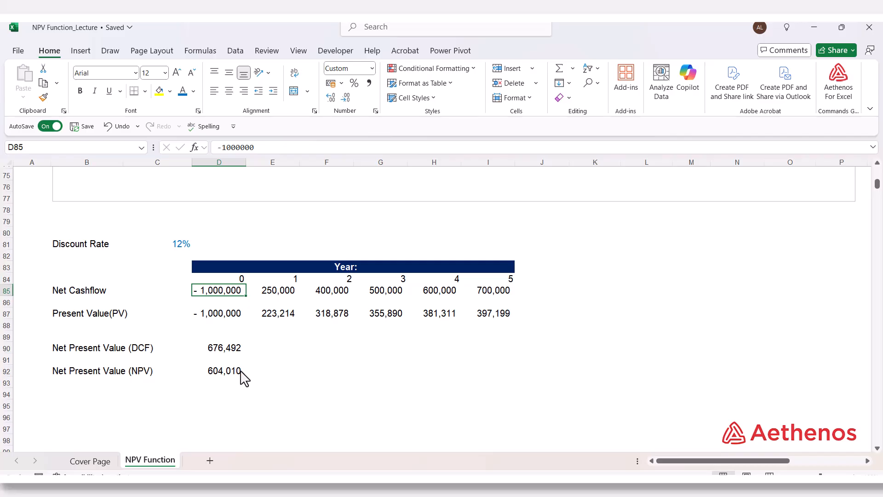
Change the D92 formula to =NPV(C81,E85:I85)+D85, adding the initial investment outside the NPV function.
double_click(229, 377)
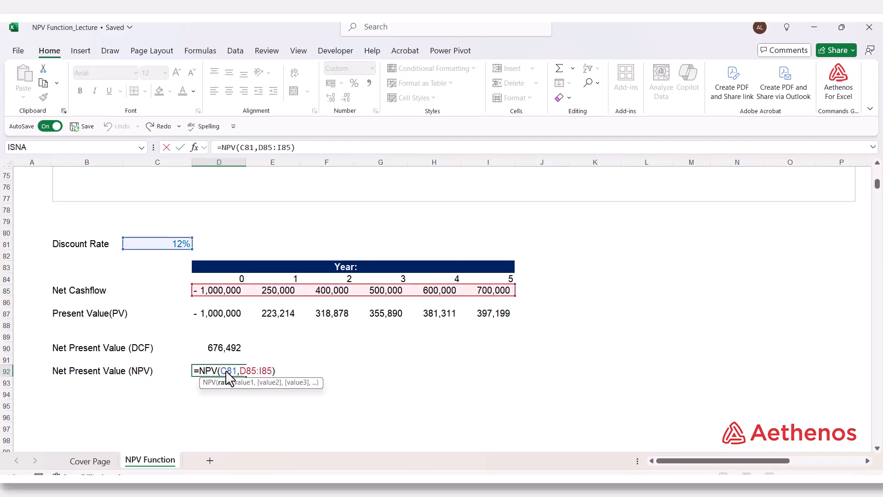
left_click_drag(241, 368, 272, 366)
key("BackSpace")
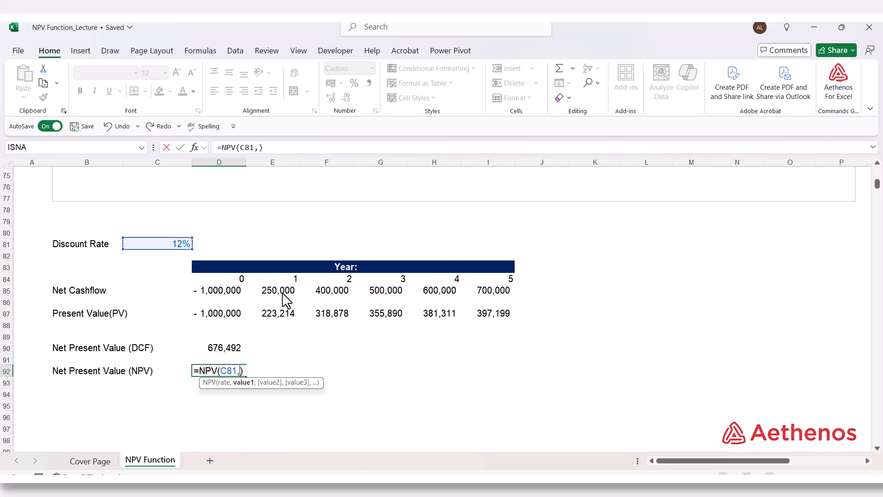
left_click_drag(285, 299, 475, 300)
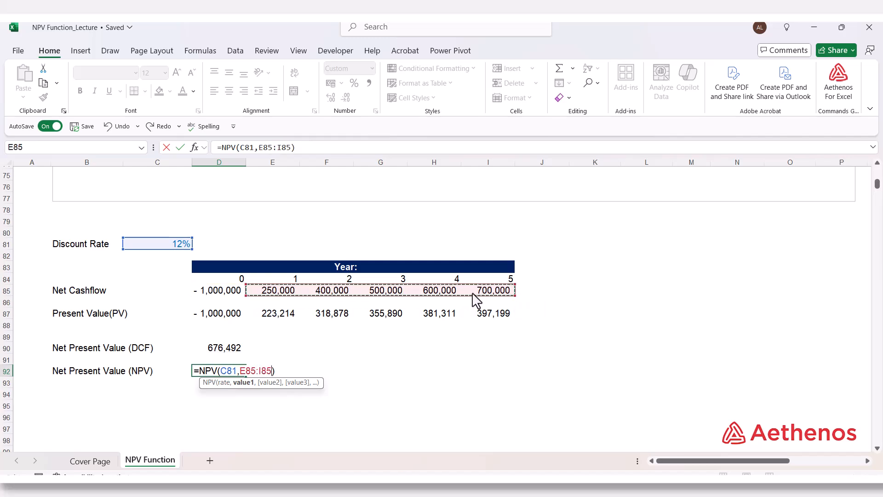
left_click(282, 370)
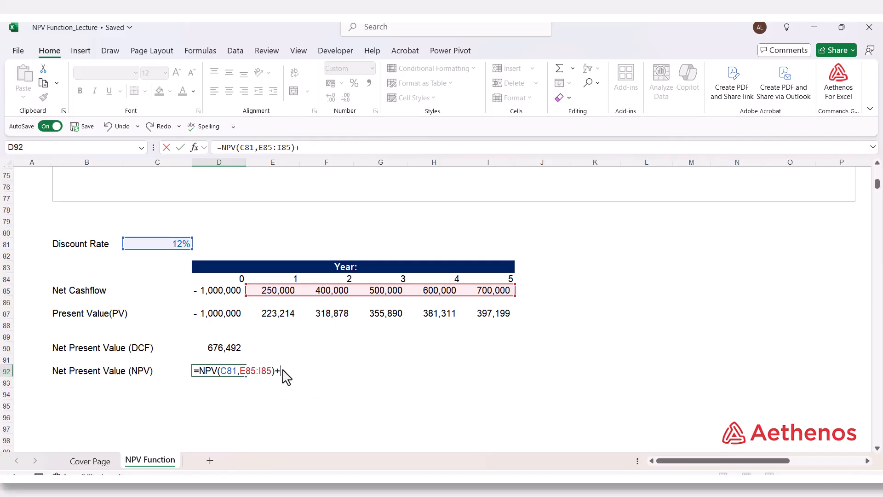
left_click(216, 298)
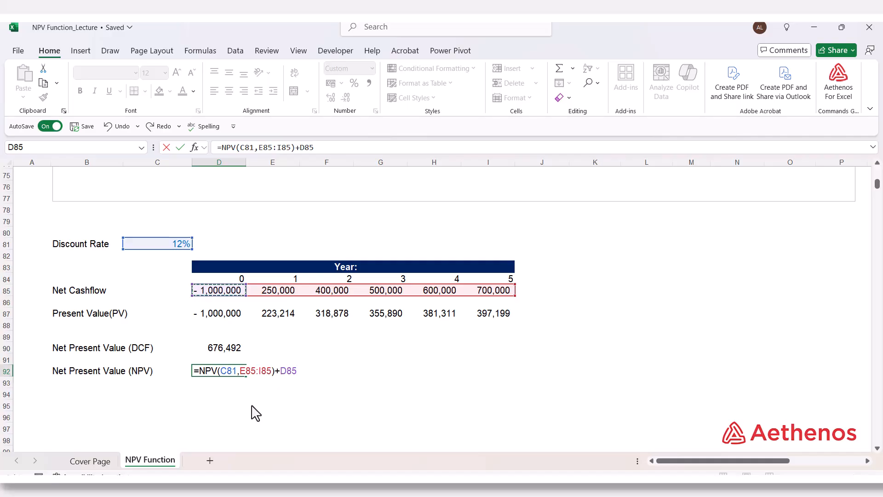
key("Return")
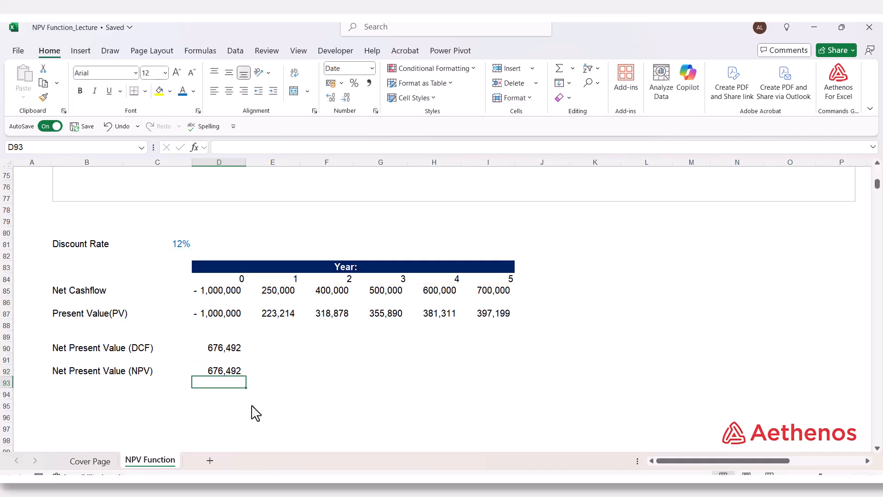
Compare the DCF and NPV results again and inspect the cash flow range and D85 term in the D92 formula.
left_click(226, 352)
left_click(225, 374)
left_click(225, 349)
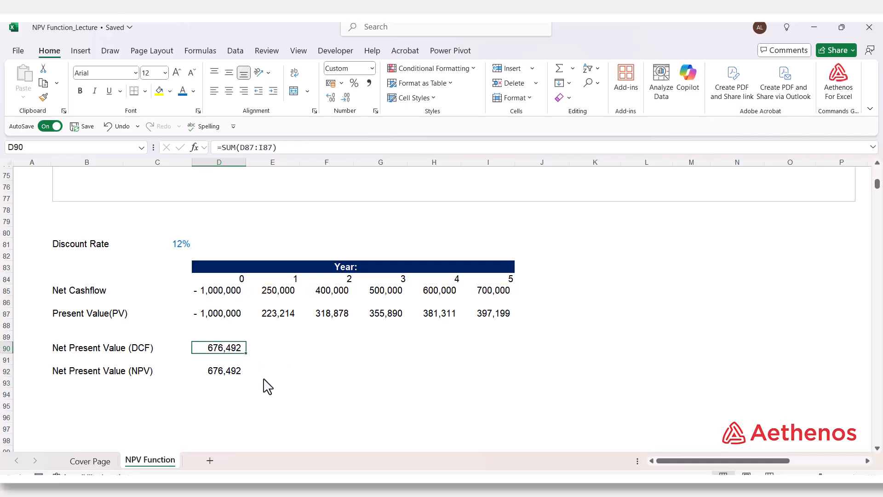
left_click(233, 374)
double_click(221, 371)
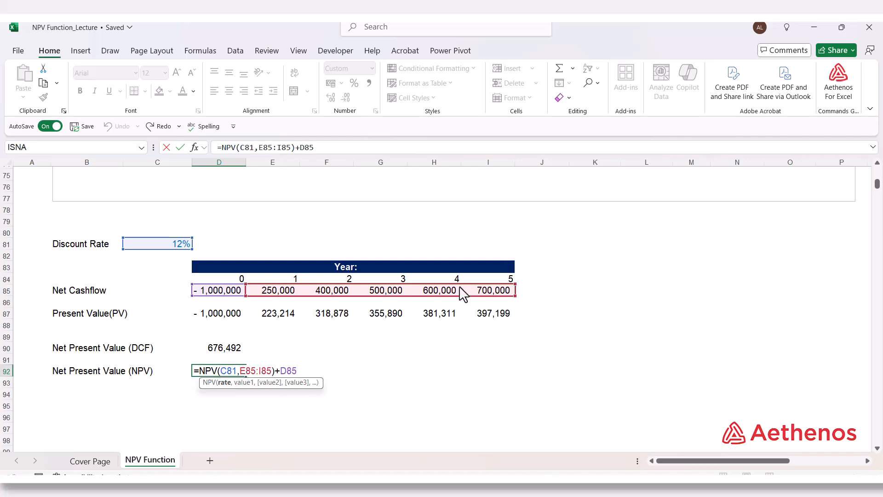
left_click_drag(281, 374, 307, 378)
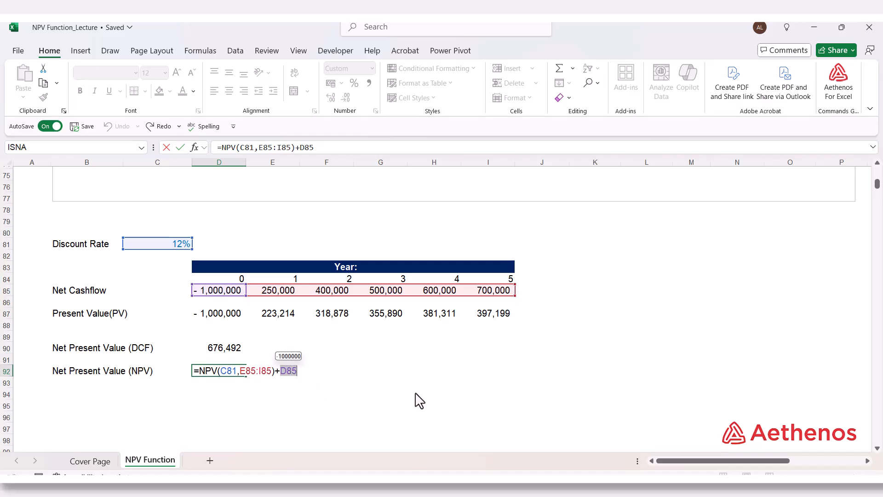
key("ctrl+Return")
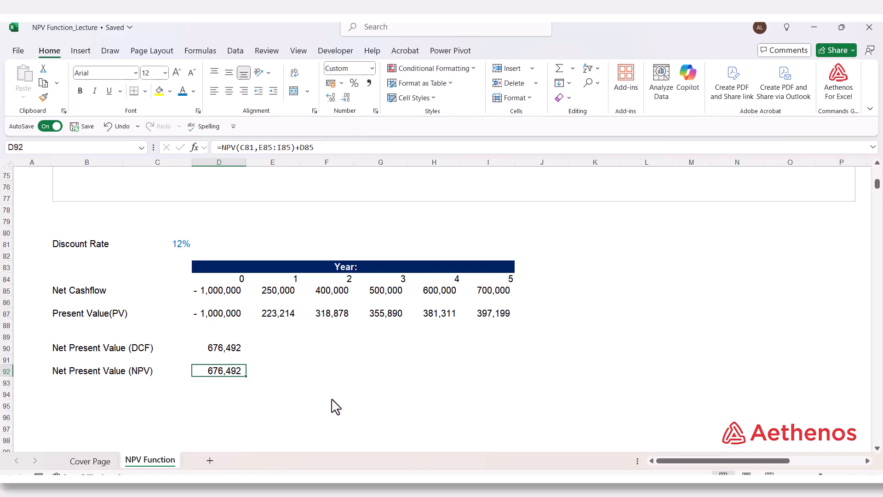